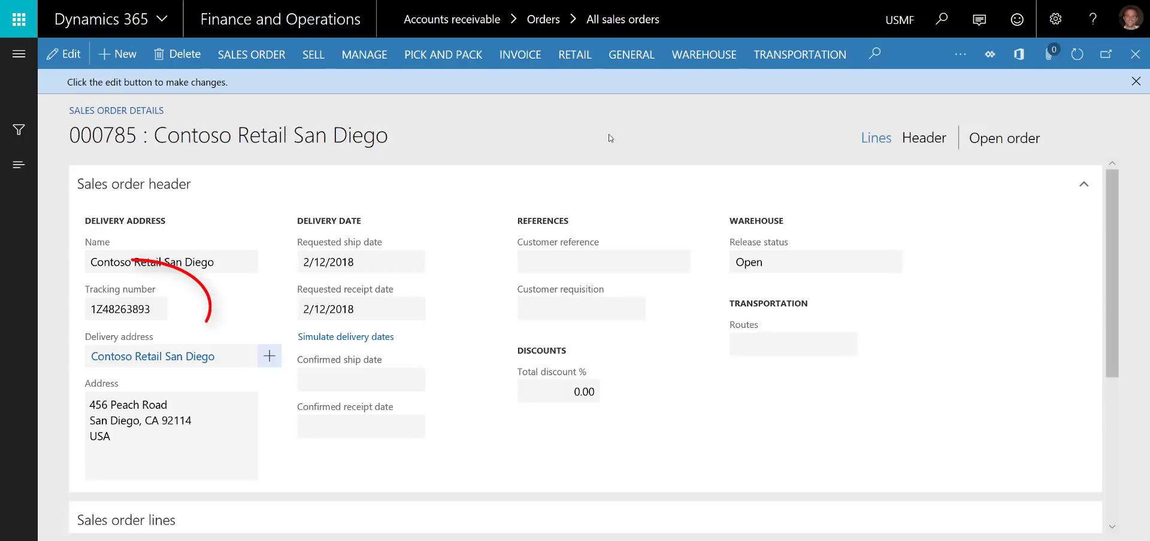
Step: Personalize sales order 000785's form and start inserting a PowerApp
{"action": "left_click", "coordinate": [156, 312]}
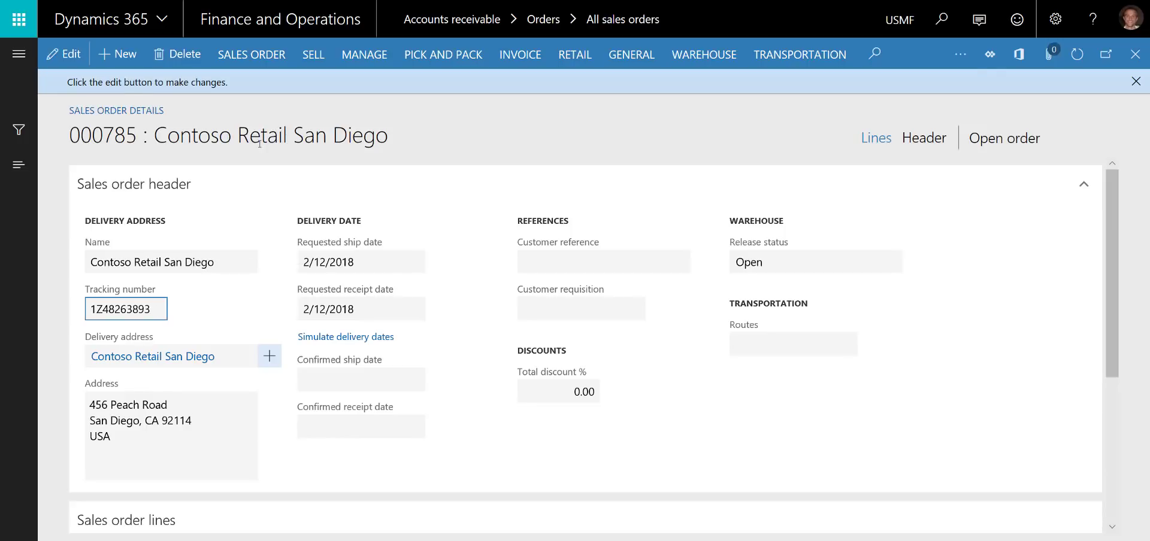
{"action": "left_click", "coordinate": [959, 54]}
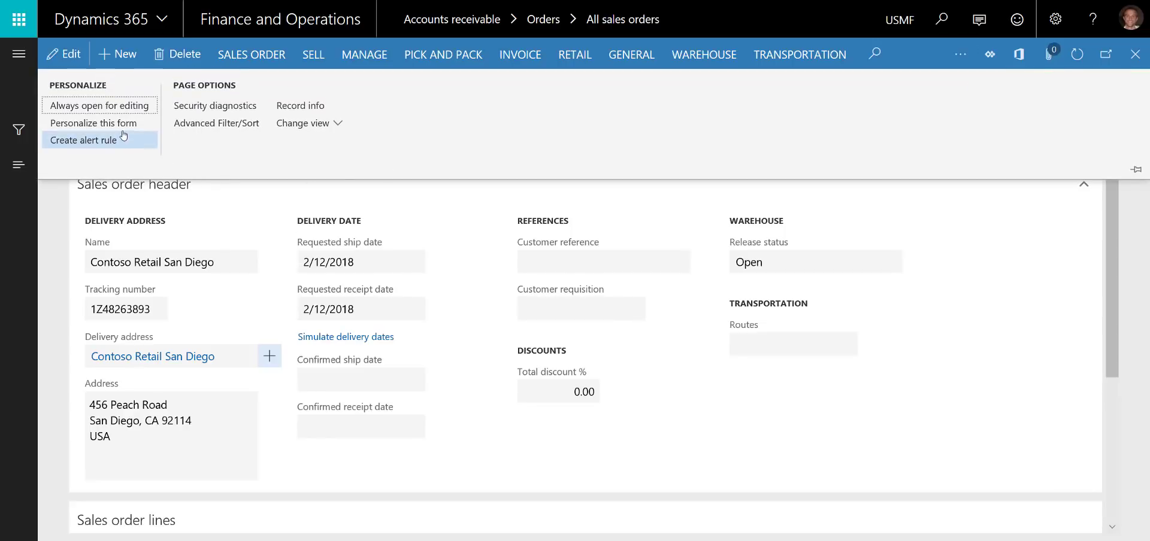
{"action": "left_click", "coordinate": [120, 123]}
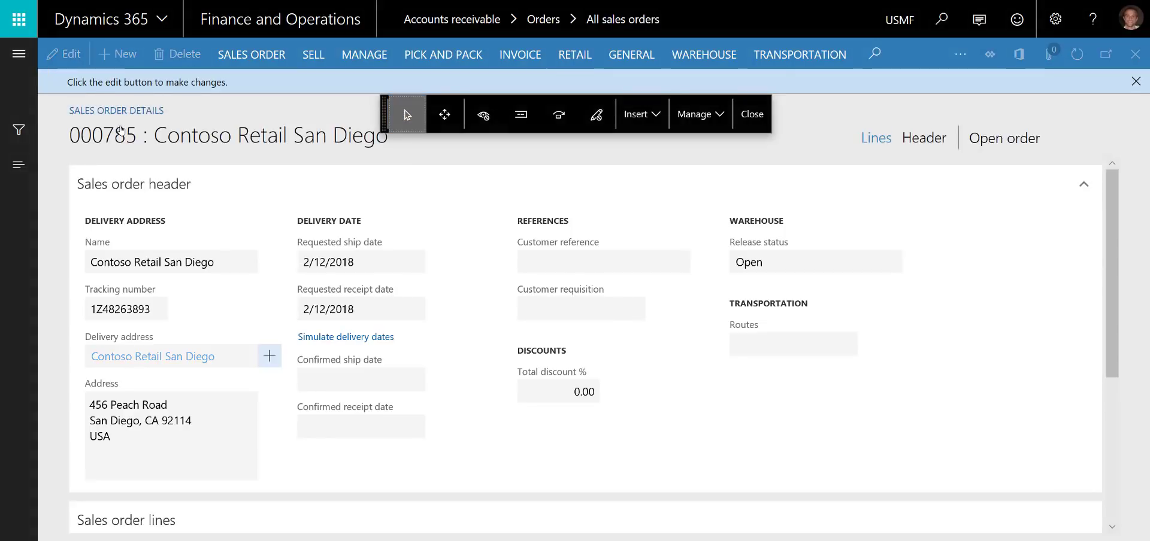
{"action": "left_click", "coordinate": [639, 117]}
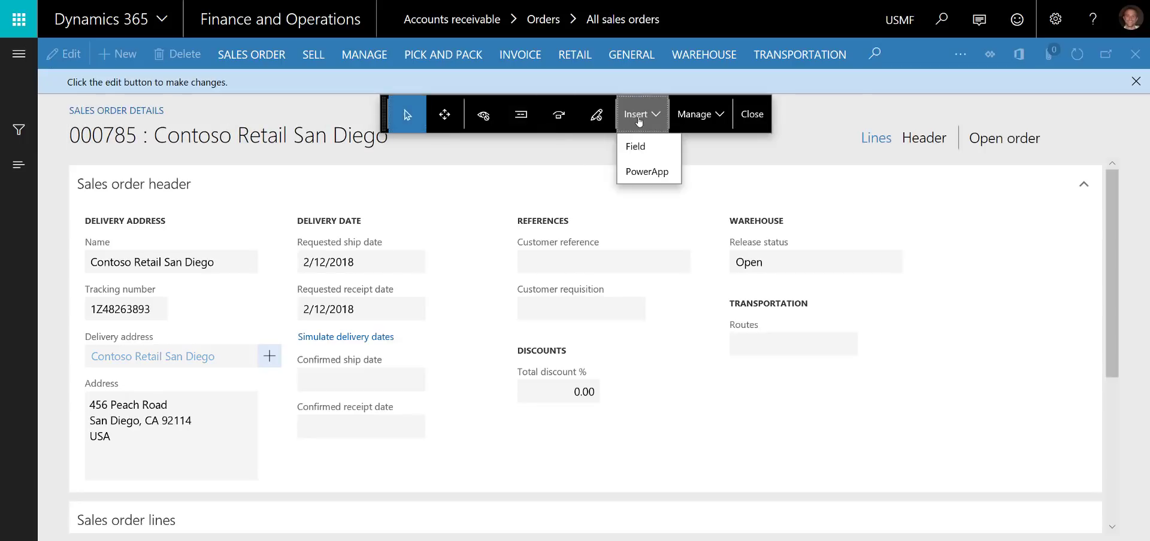
{"action": "left_click", "coordinate": [657, 171]}
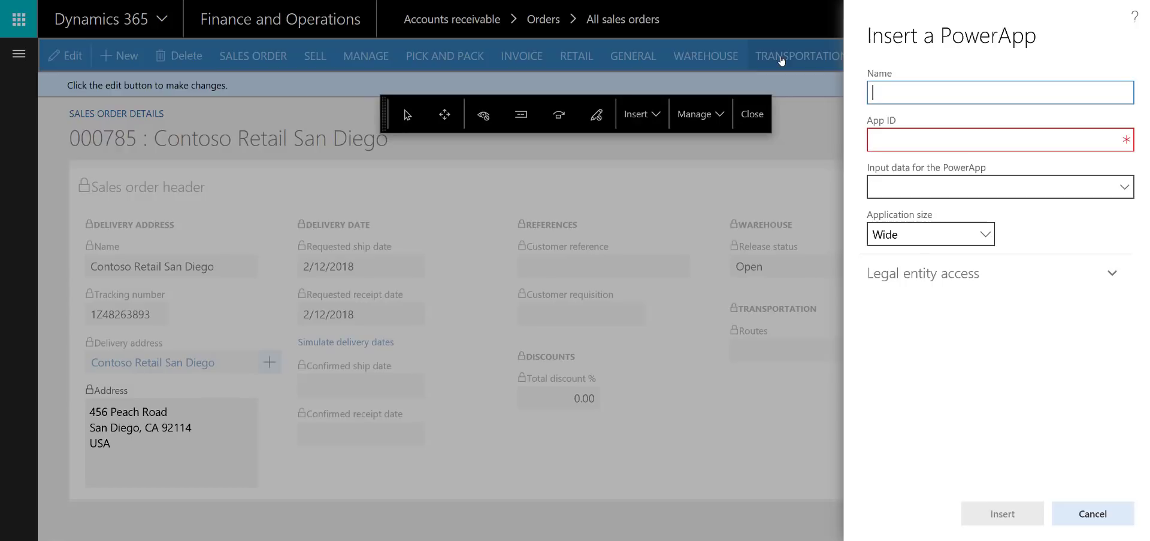
Step: Name the PowerApp 'Package tracker', paste its App ID, use Tracking number as input, size Thin
{"action": "type", "text": "Package trac"}
{"action": "type", "text": "ker"}
{"action": "key", "text": "Tab"}
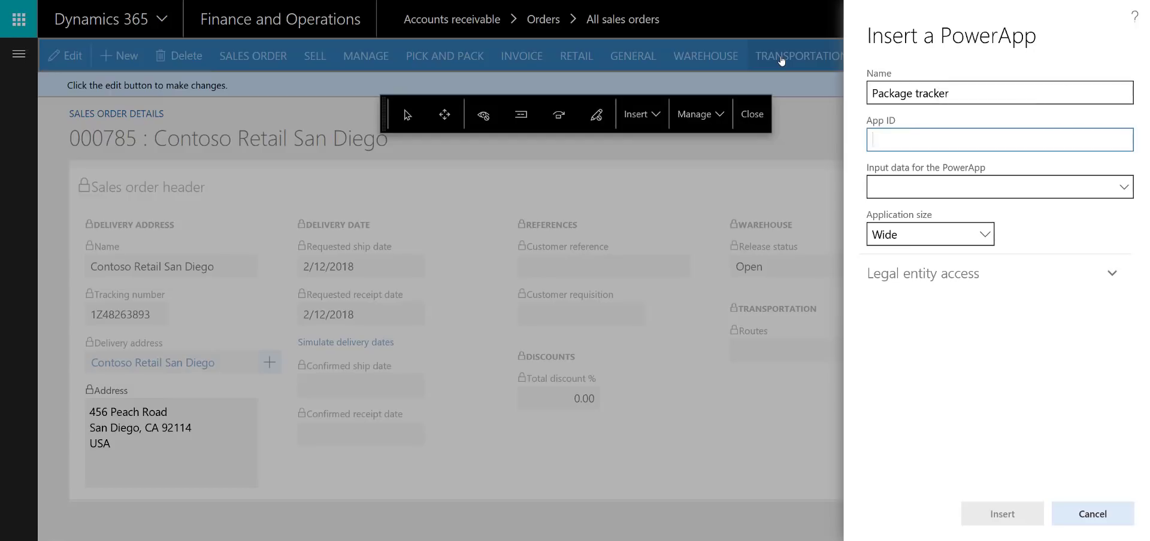
{"action": "type", "text": "7e8a18f3-8b62-4ecd-a235-f37bf11f55ab"}
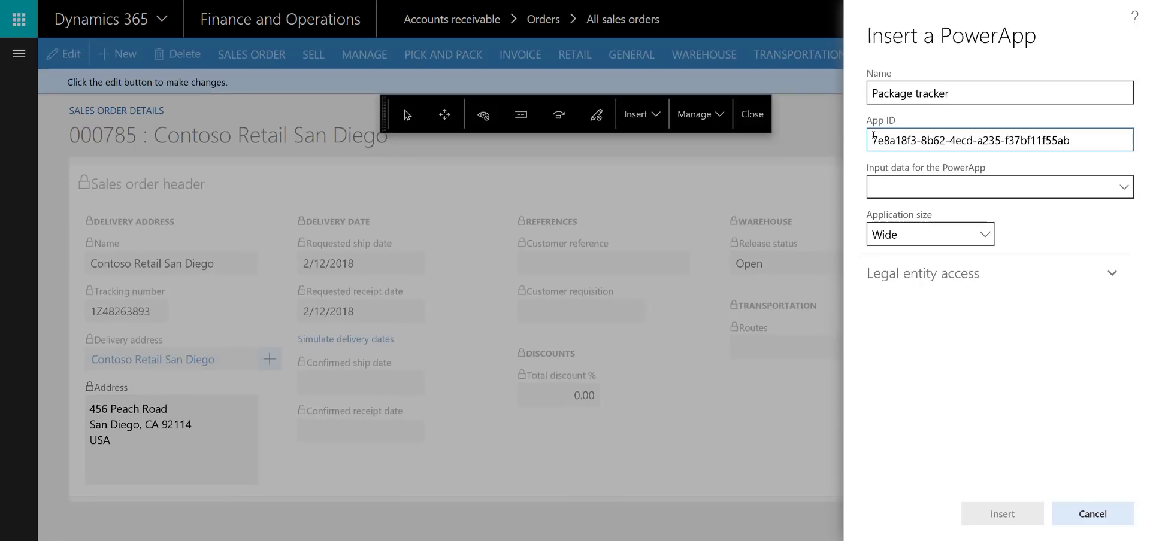
{"action": "key", "text": "Tab"}
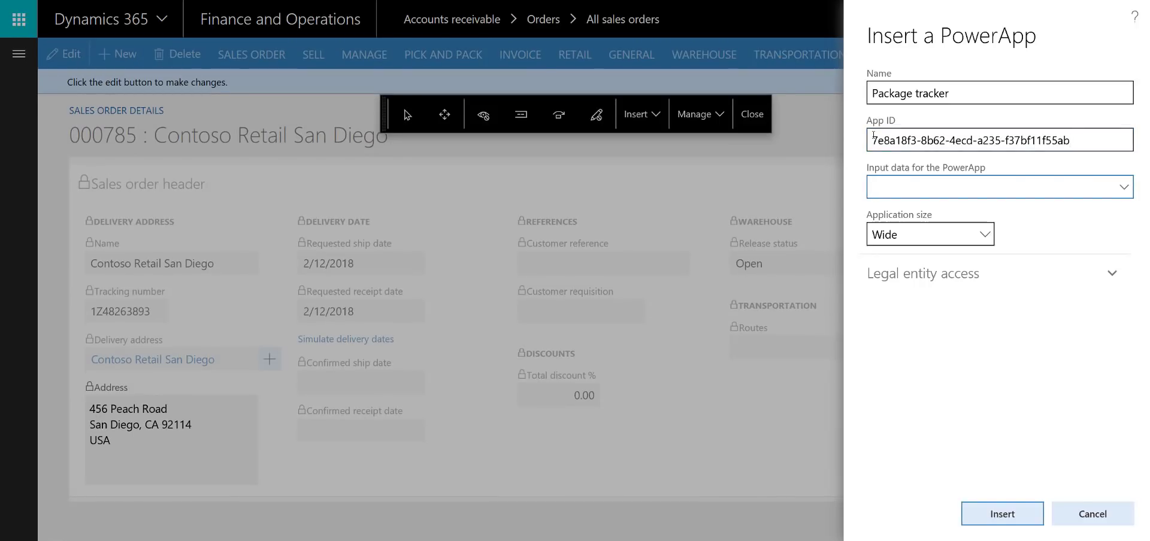
{"action": "type", "text": "tr"}
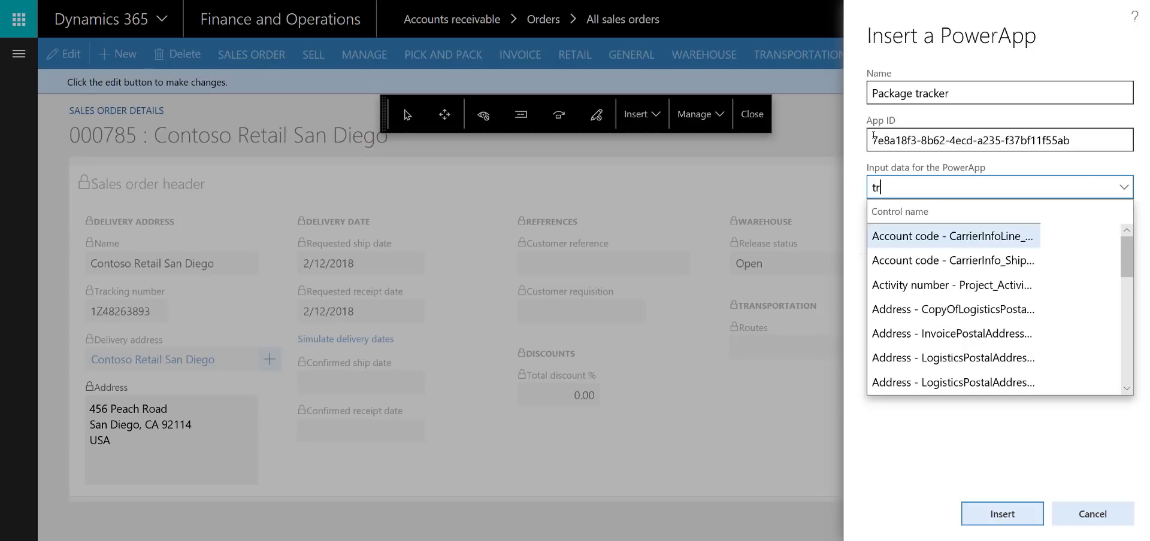
{"action": "type", "text": "a"}
{"action": "key", "text": "Return"}
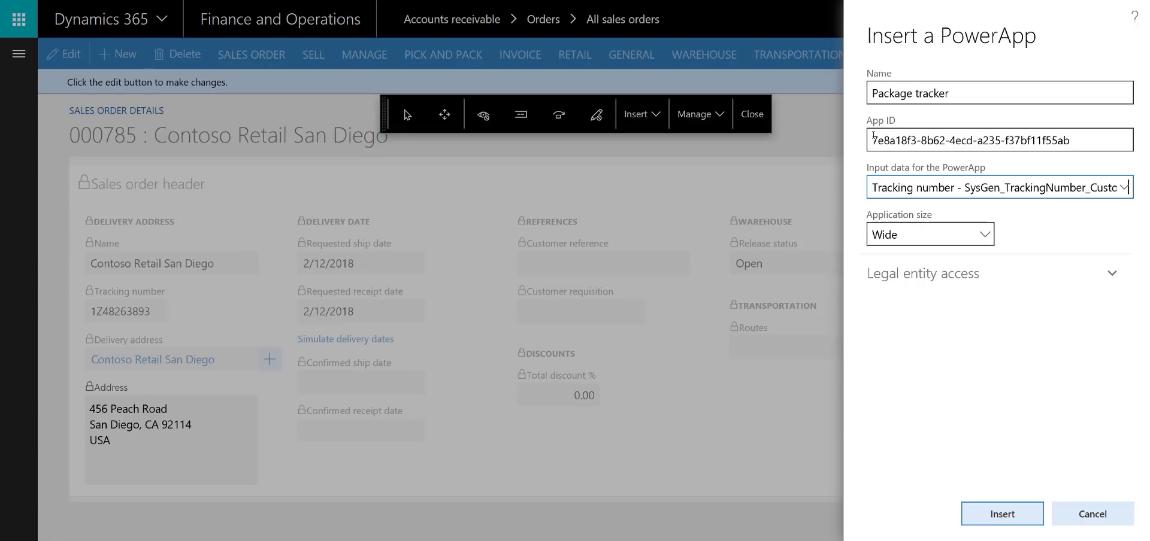
{"action": "left_click", "coordinate": [986, 234]}
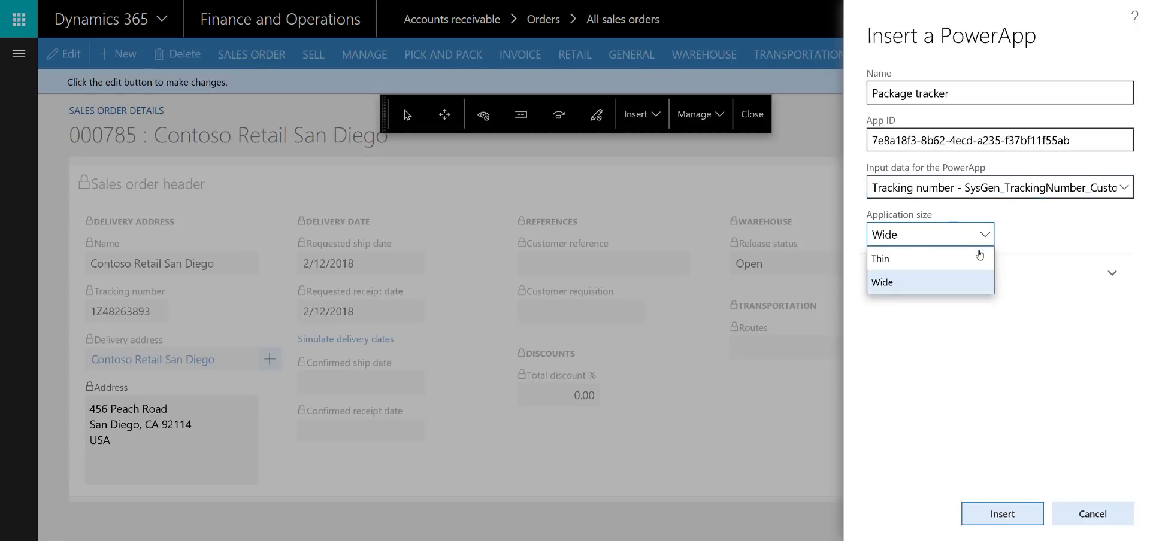
{"action": "left_click", "coordinate": [979, 258]}
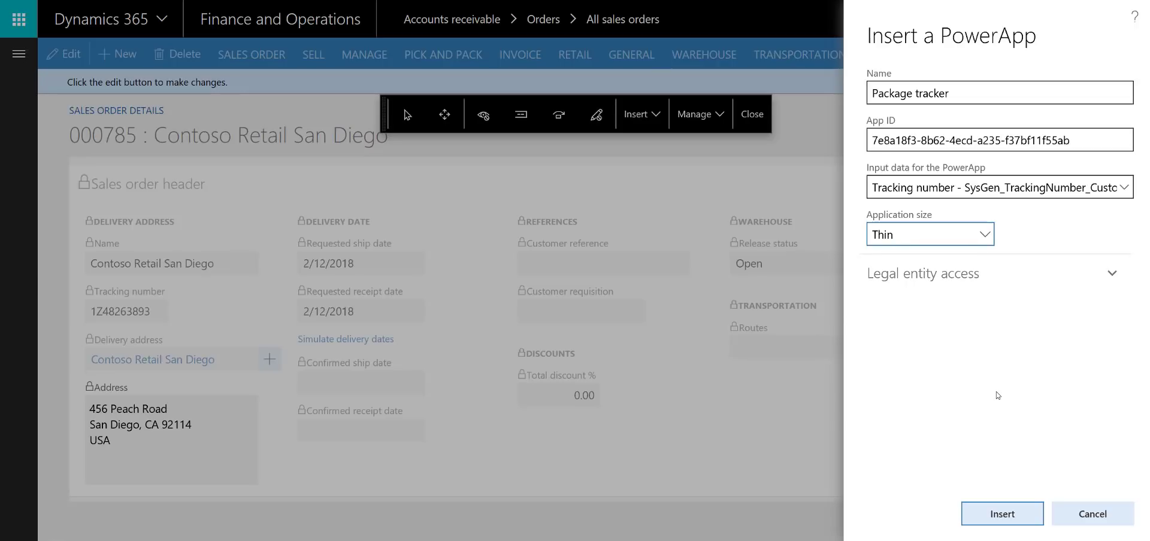
Step: Insert the Package tracker PowerApp, reload the page, and reopen sales order 000785
{"action": "left_click", "coordinate": [1024, 511]}
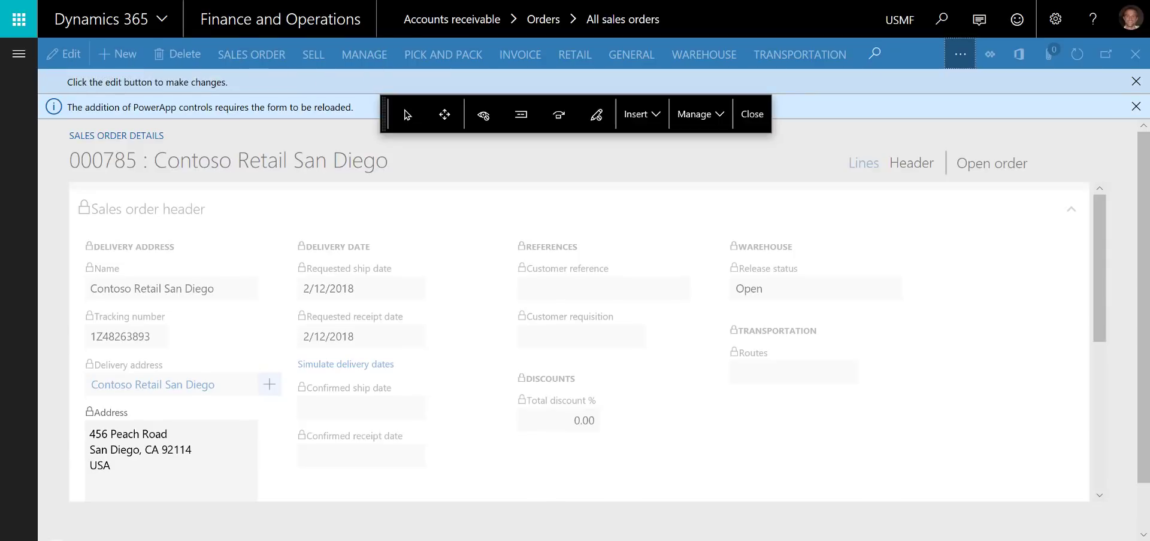
{"action": "key", "text": "F5"}
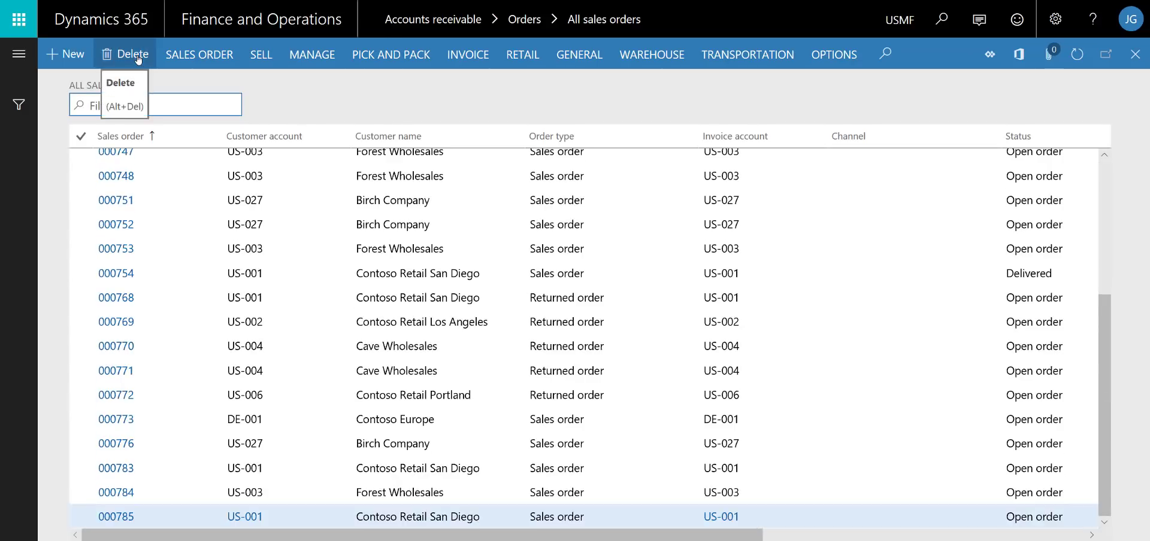
{"action": "left_click", "coordinate": [129, 517]}
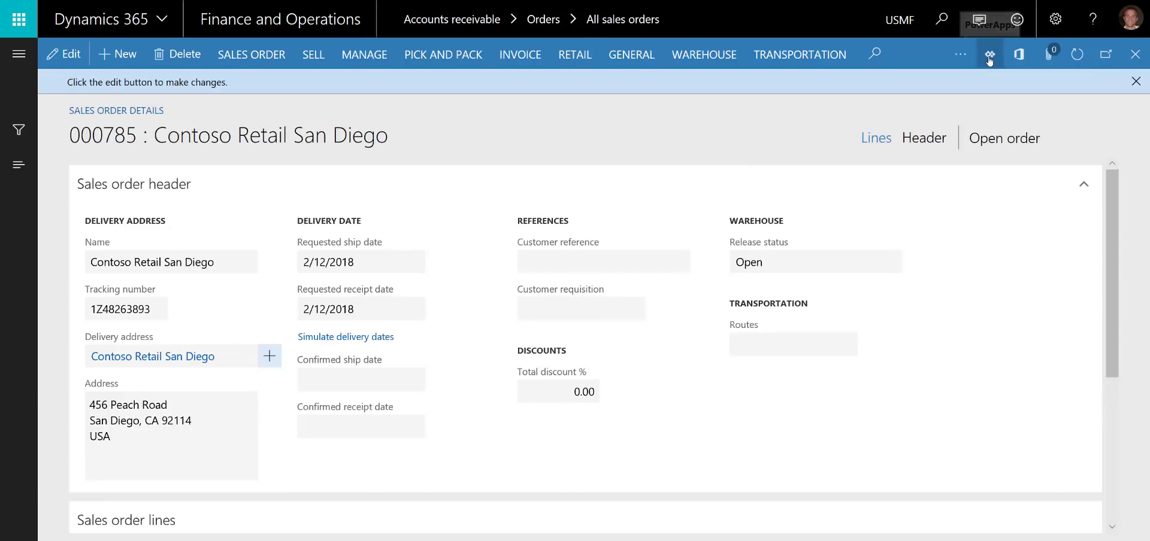
{"action": "left_click", "coordinate": [989, 55]}
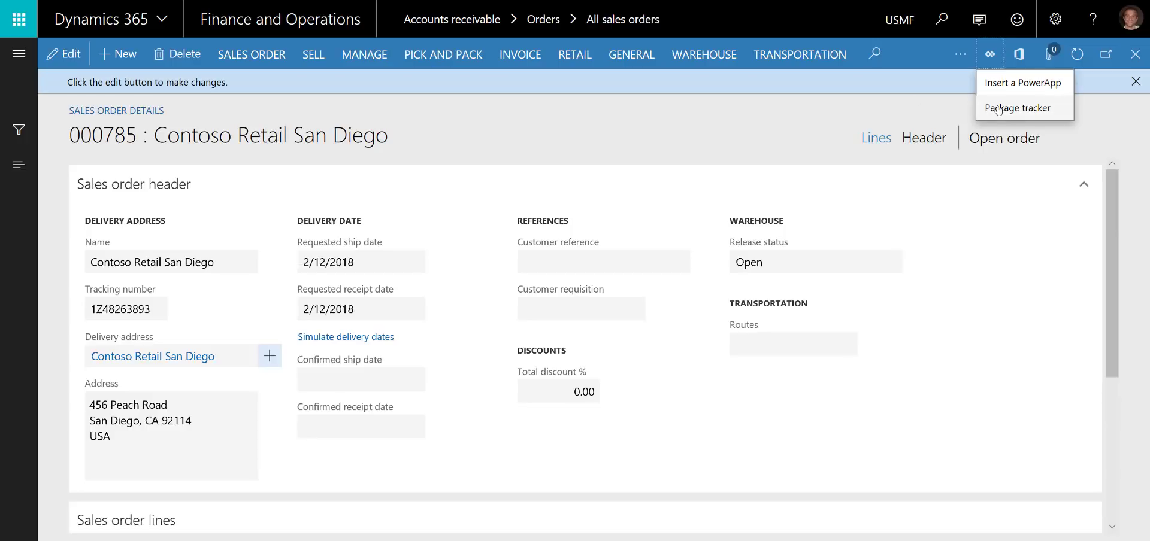
{"action": "left_click", "coordinate": [1017, 108]}
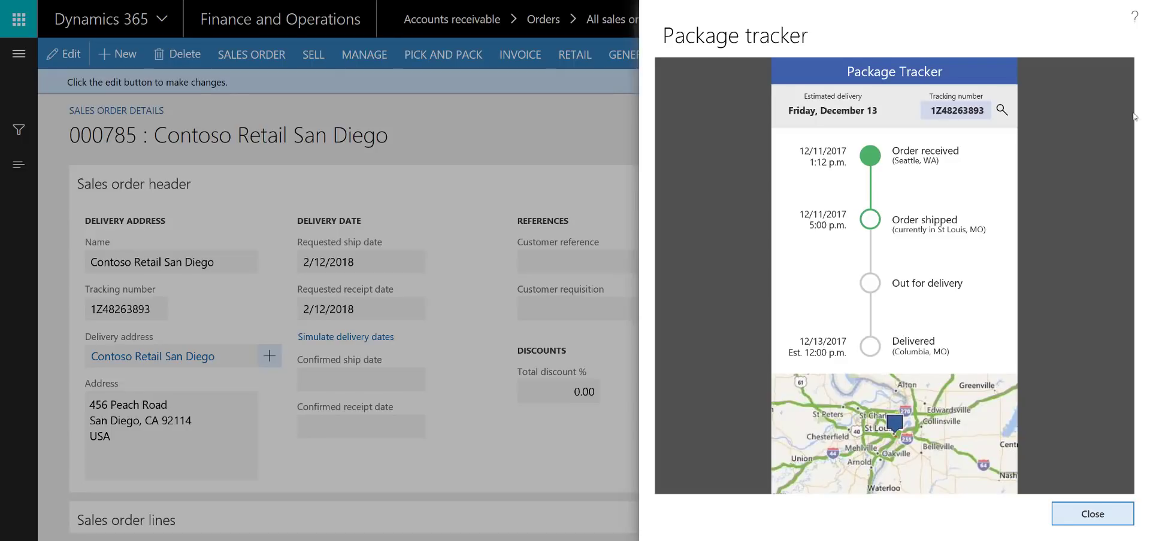
{"action": "left_click", "coordinate": [1084, 512]}
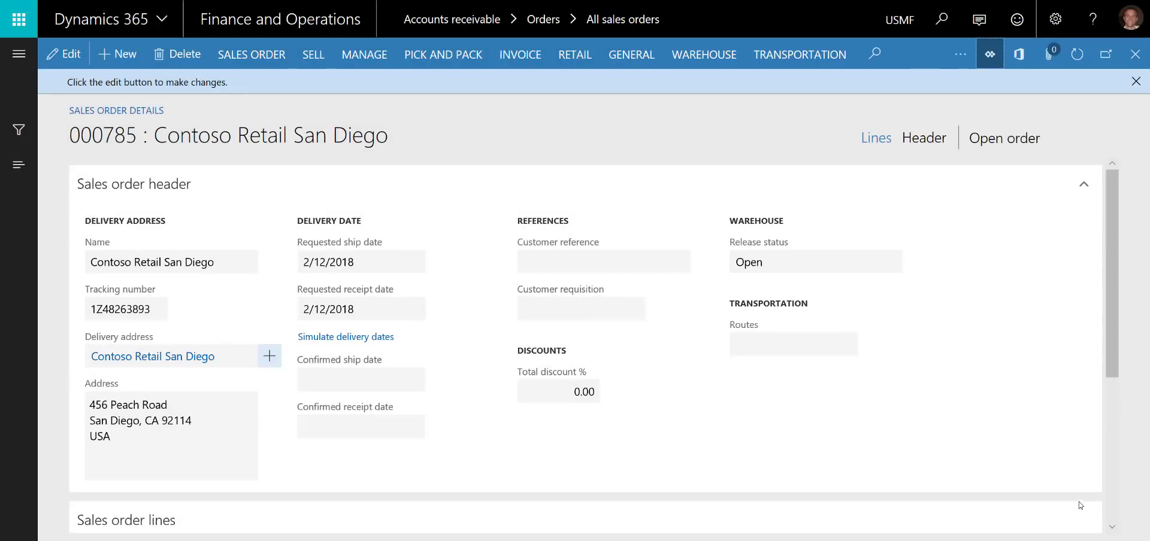
Step: Select order 000784 Forest Wholesales and launch Package tracker for tracking number 8F28103A73
{"action": "left_click", "coordinate": [6, 170]}
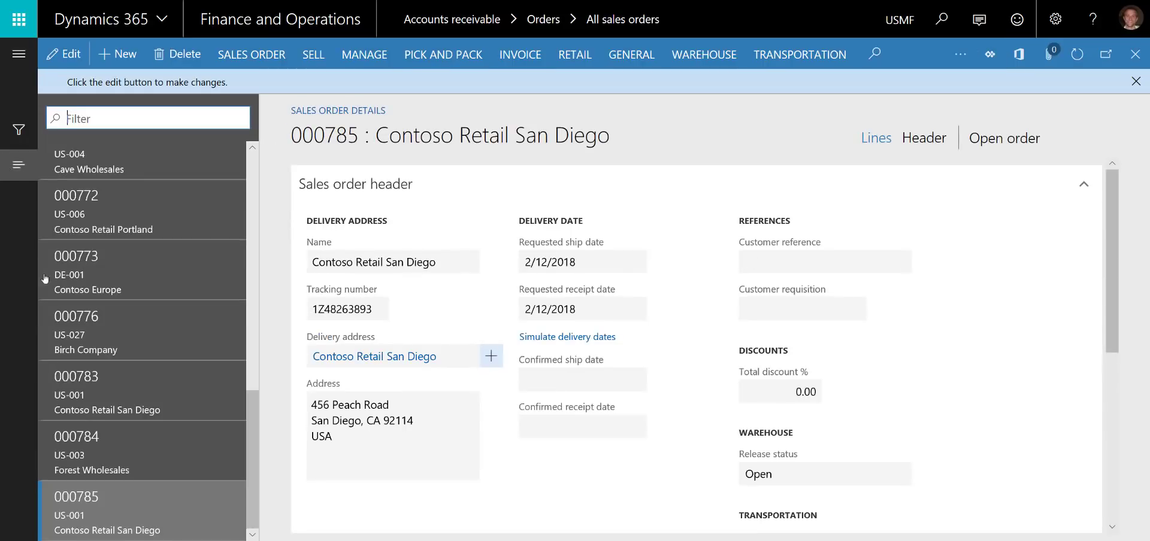
{"action": "left_click", "coordinate": [167, 453]}
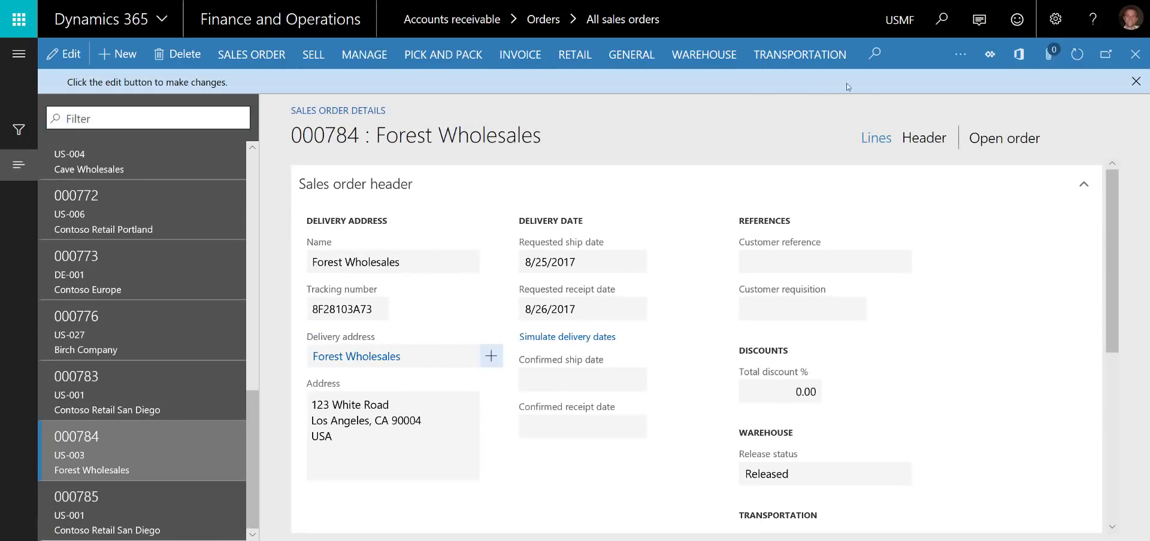
{"action": "left_click", "coordinate": [991, 56]}
{"action": "left_click", "coordinate": [1021, 108]}
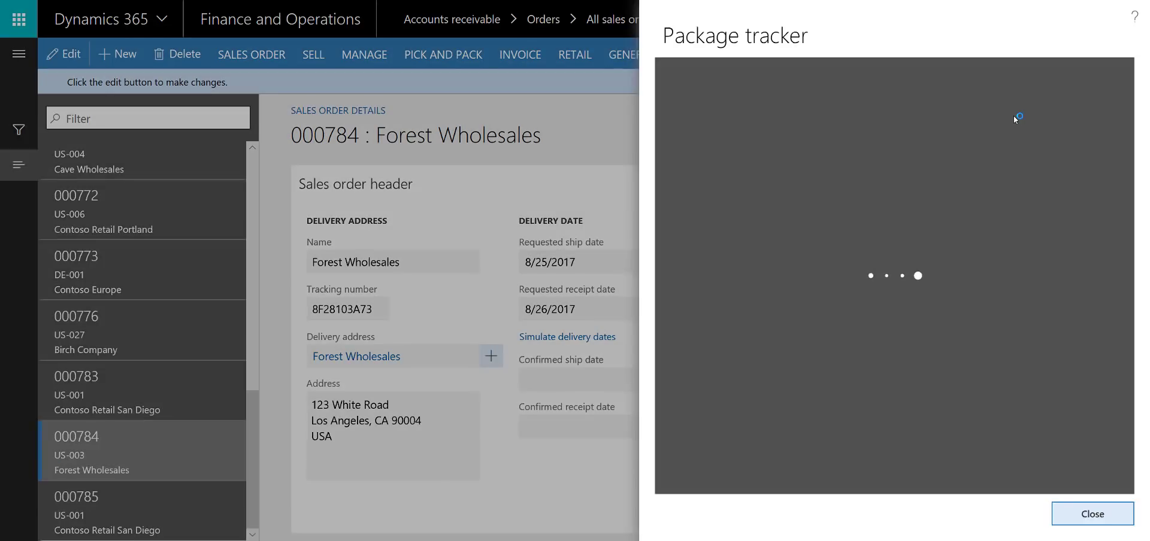